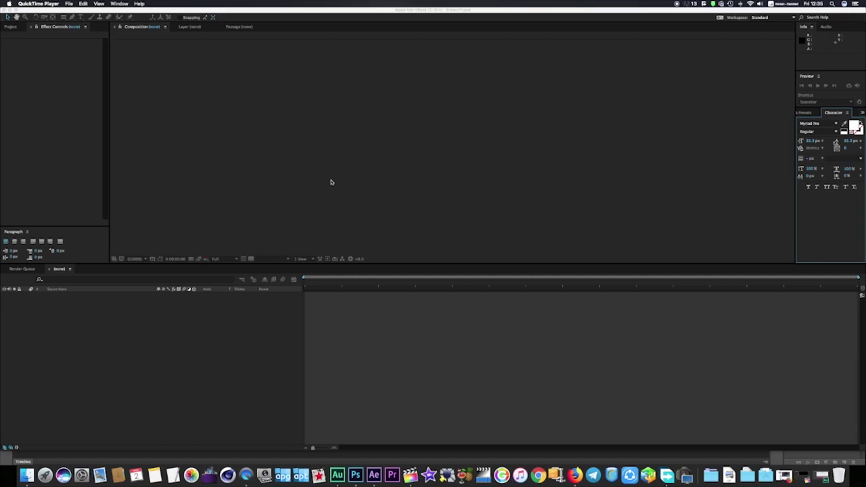
Step: Switch to Photoshop and create a transparent 800 × 600 px RGB document at 100 pixels per inch
{"action": "left_click", "coordinate": [352, 468]}
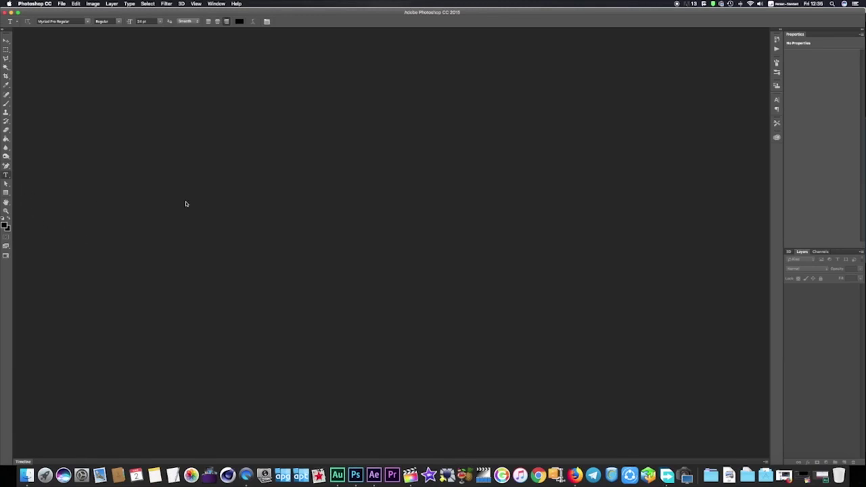
{"action": "key", "text": "super+n"}
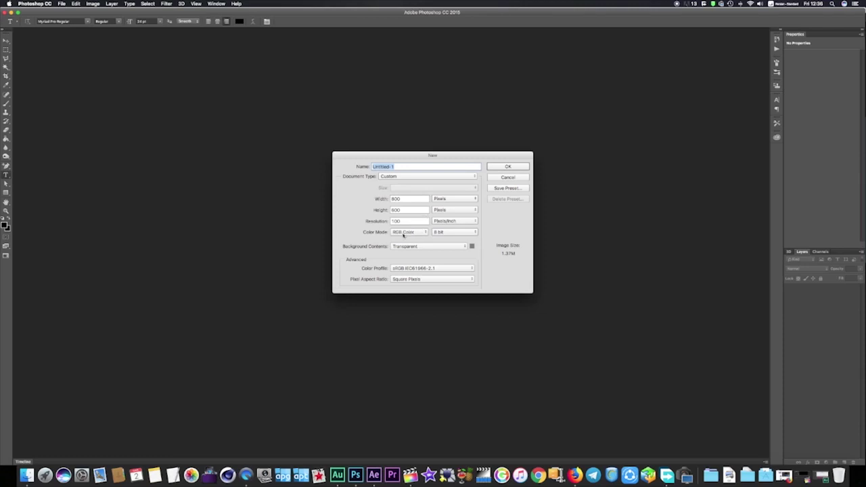
{"action": "left_click", "coordinate": [508, 166]}
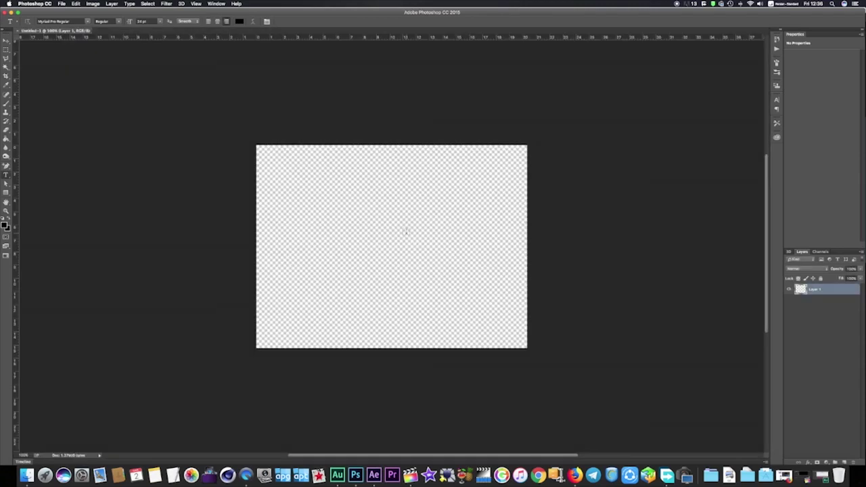
Step: Add a text layer reading "test" in the upper middle of the canvas, using the U.S. keyboard layout
{"action": "left_click", "coordinate": [368, 222]}
{"action": "type", "text": "Hill"}
{"action": "key", "text": "BackSpace"}
{"action": "key", "text": "BackSpace"}
{"action": "key", "text": "BackSpace"}
{"action": "key", "text": "BackSpace"}
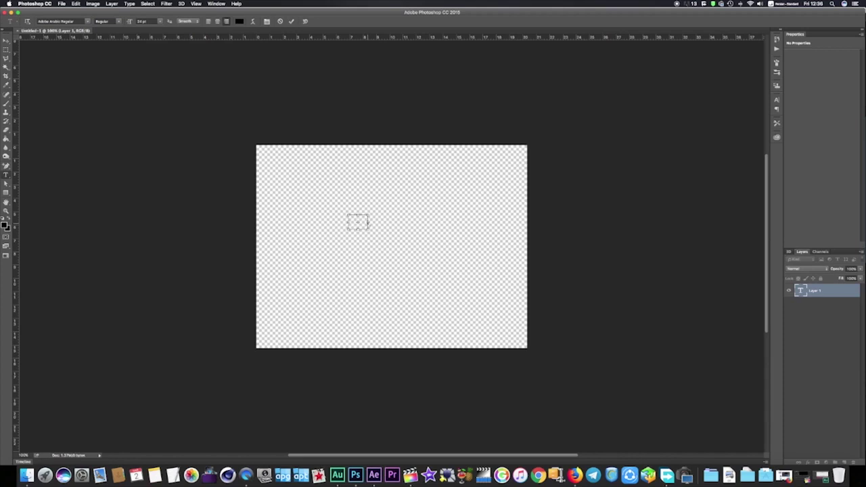
{"action": "key", "text": "ctrl+space"}
{"action": "type", "text": "Hi"}
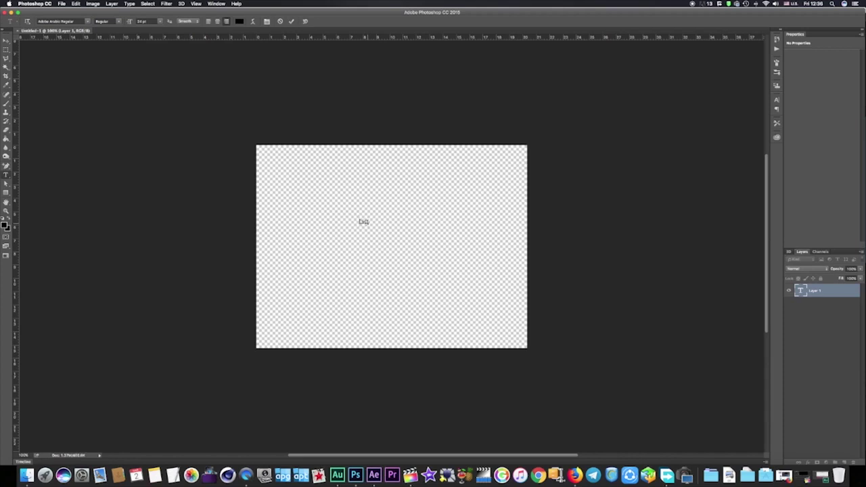
{"action": "type", "text": "llo"}
Step: Save the document to the Desktop as test3 in Photoshop format with layers and maximized compatibility
{"action": "left_click", "coordinate": [61, 4]}
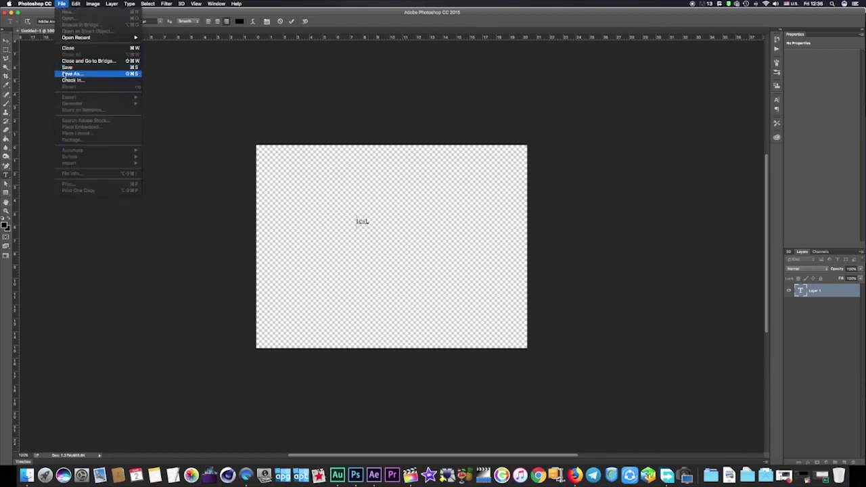
{"action": "left_click", "coordinate": [68, 72]}
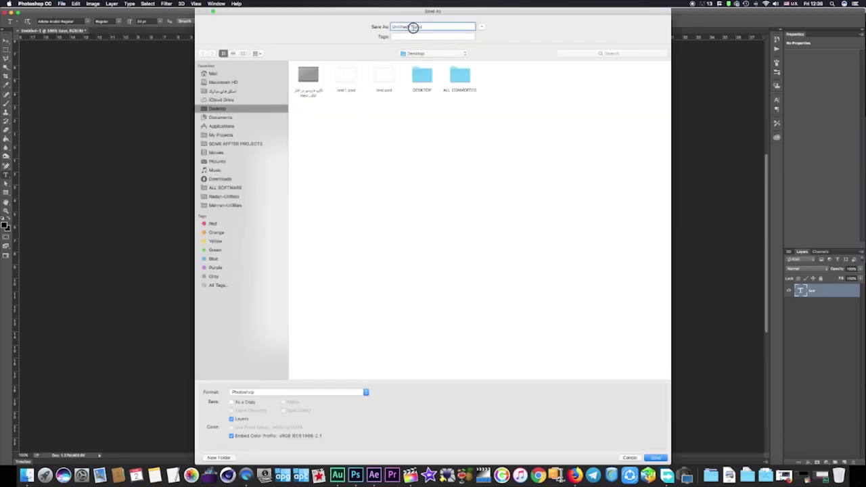
{"action": "type", "text": "test3"}
{"action": "key", "text": "Return"}
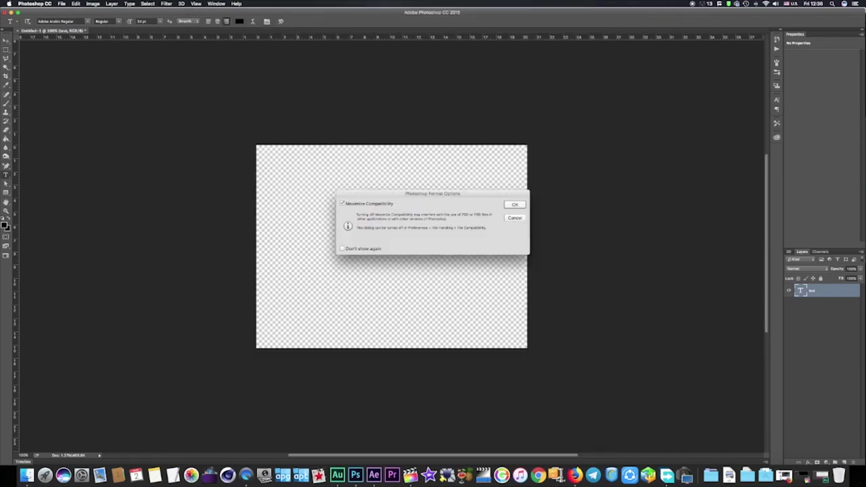
{"action": "left_click", "coordinate": [516, 205]}
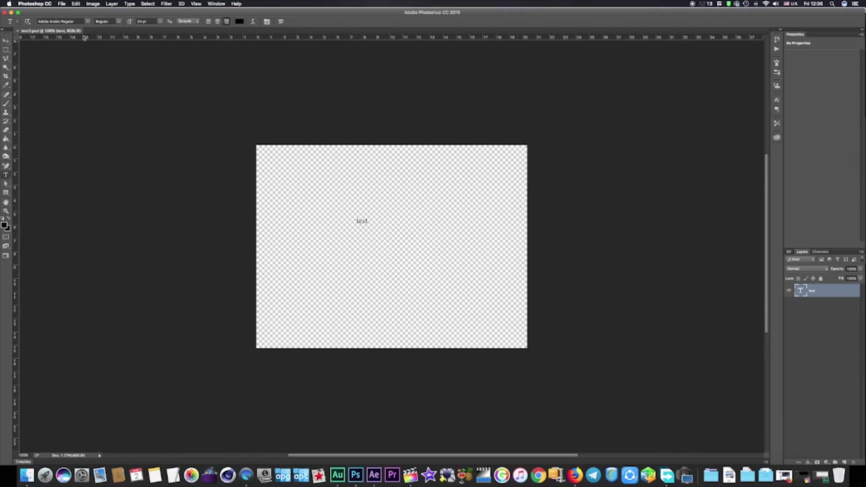
Step: Switch back to After Effects, dismiss the welcome screen and bring up the project's item list
{"action": "left_click", "coordinate": [10, 13]}
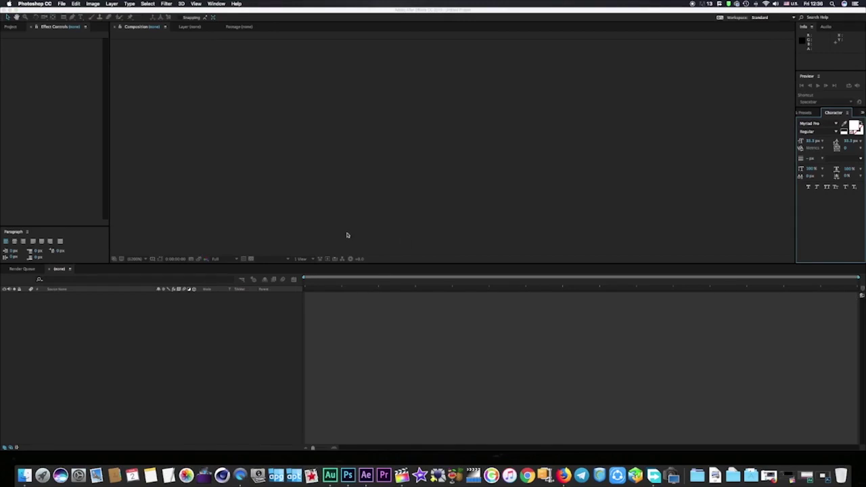
{"action": "left_click", "coordinate": [24, 108]}
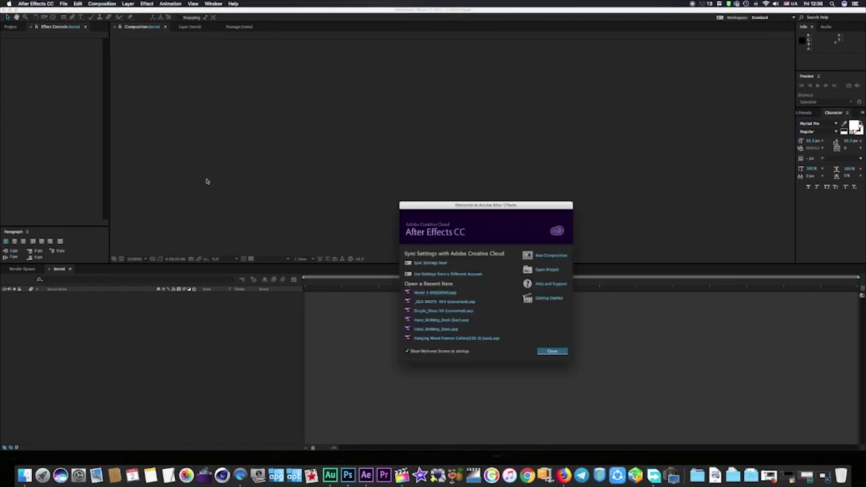
{"action": "left_click", "coordinate": [552, 352]}
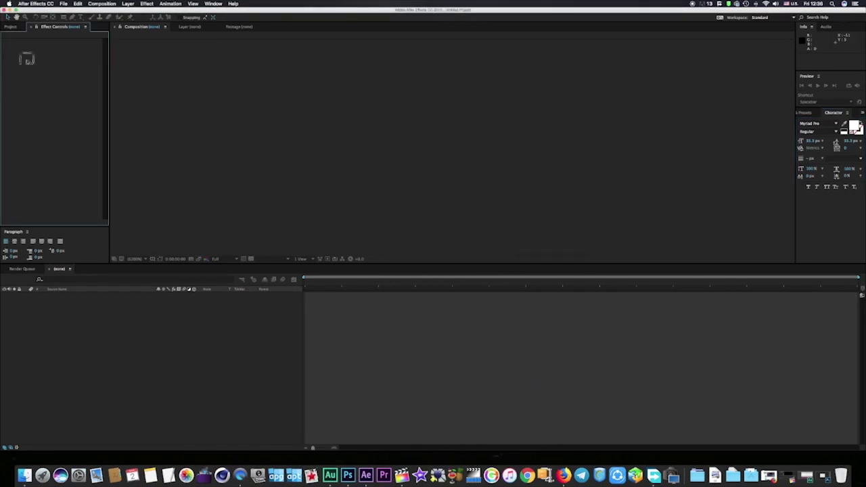
{"action": "left_click", "coordinate": [5, 27]}
{"action": "left_click", "coordinate": [36, 70]}
{"action": "left_click", "coordinate": [36, 109]}
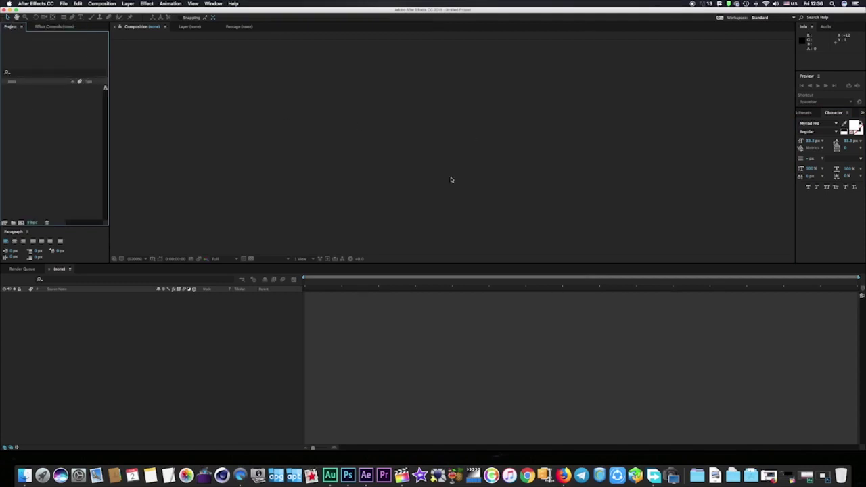
Step: Import test3.psd from the Desktop as footage, choosing its single text layer instead of merged layers
{"action": "key", "text": "super+i"}
{"action": "left_click", "coordinate": [527, 110]}
{"action": "left_click", "coordinate": [427, 112]}
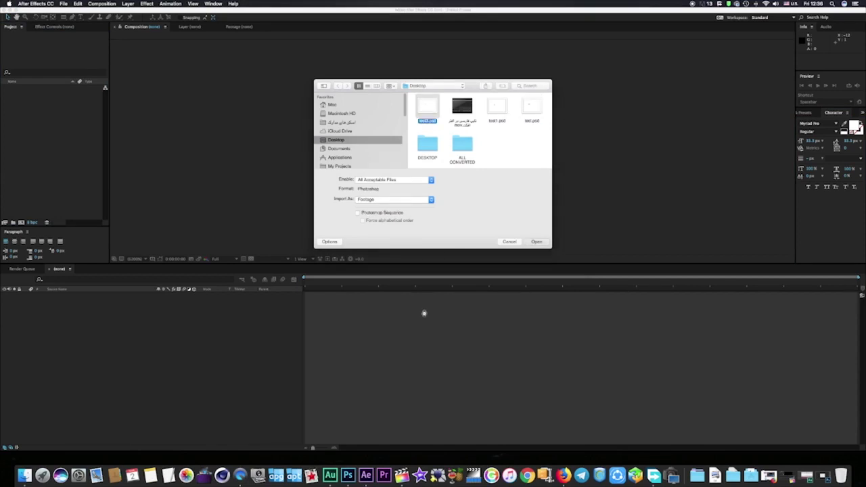
{"action": "key", "text": "Return"}
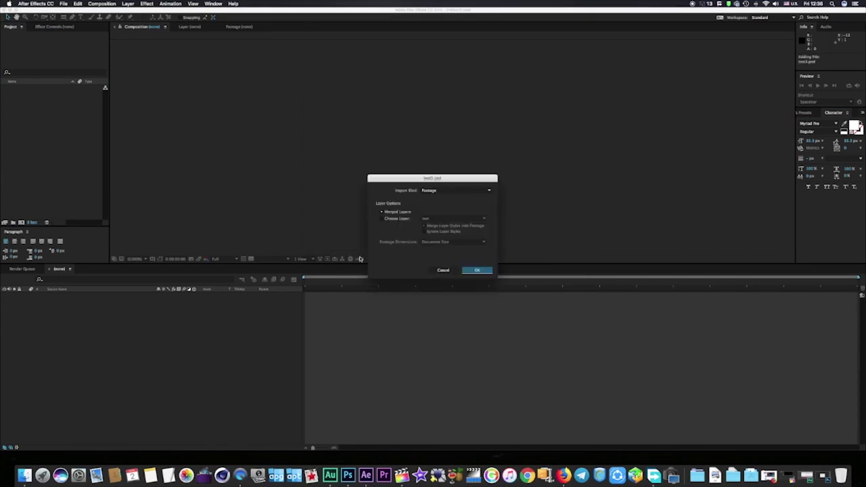
{"action": "left_click", "coordinate": [396, 220]}
{"action": "left_click", "coordinate": [477, 270]}
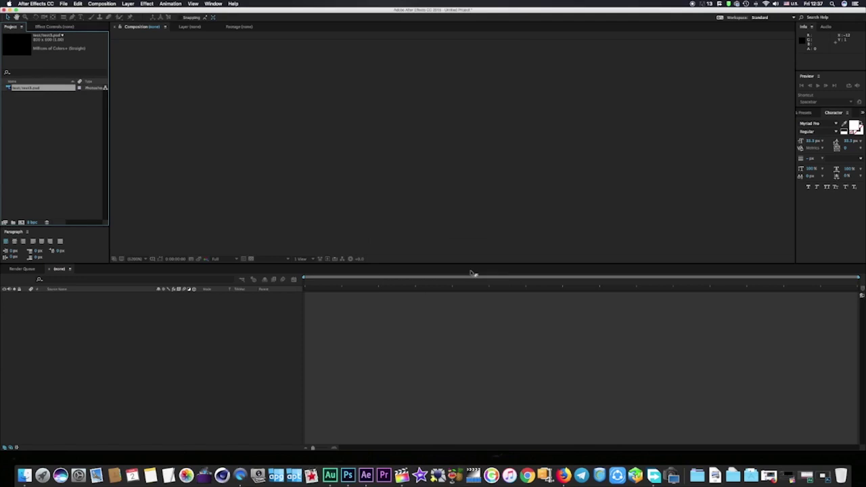
Step: Create a composition named Comp 1 with the HDV/HDTV 720 29.97 preset at 1280 × 720 px
{"action": "left_click", "coordinate": [30, 123]}
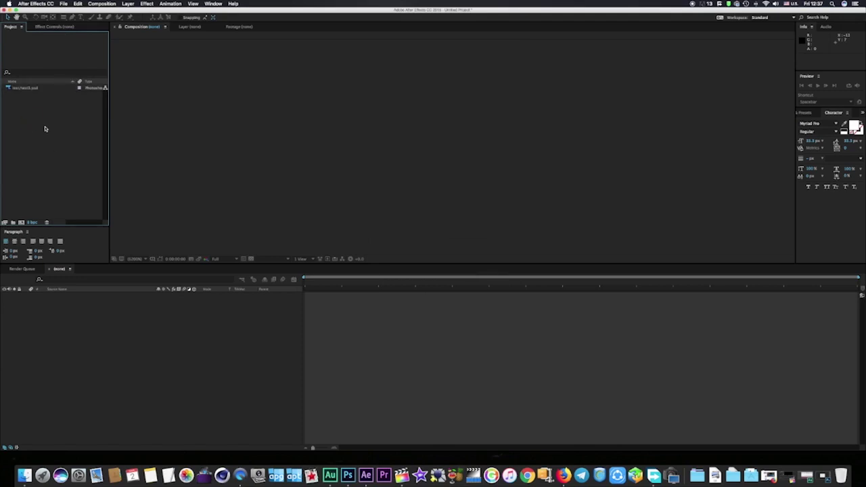
{"action": "right_click", "coordinate": [36, 126]}
{"action": "left_click", "coordinate": [47, 131]}
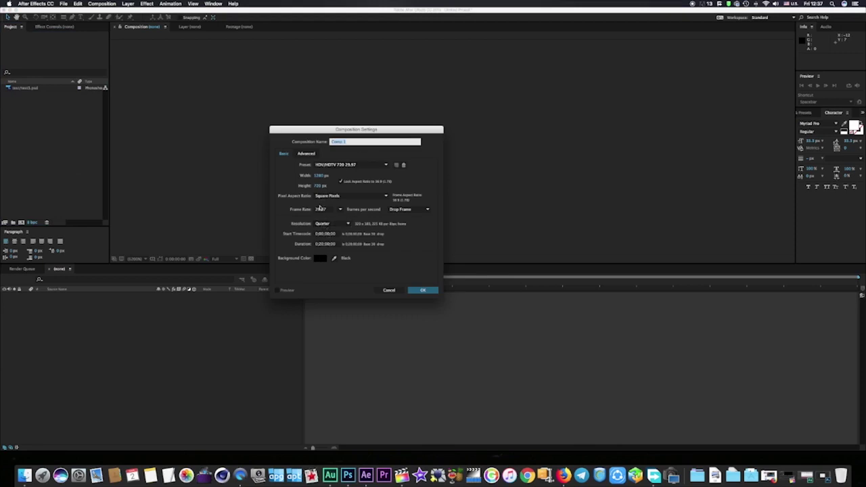
{"action": "left_click", "coordinate": [422, 290]}
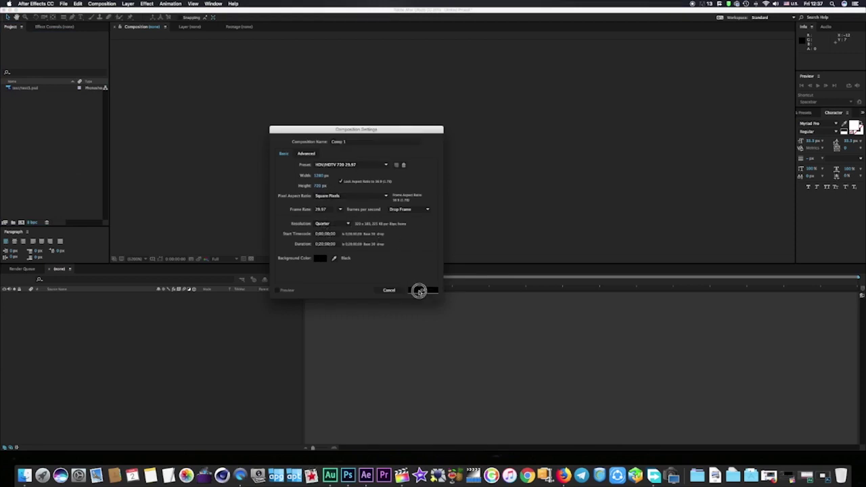
{"action": "left_click", "coordinate": [30, 125]}
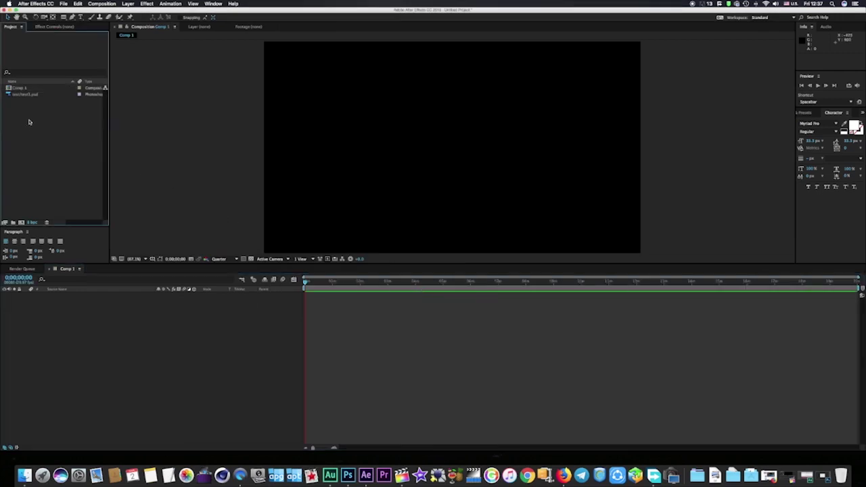
Step: Add the imported test3.psd layer to Comp 1 and convert it to editable text
{"action": "left_click", "coordinate": [23, 94]}
{"action": "left_click_drag", "start_coordinate": [24, 95], "coordinate": [44, 338]}
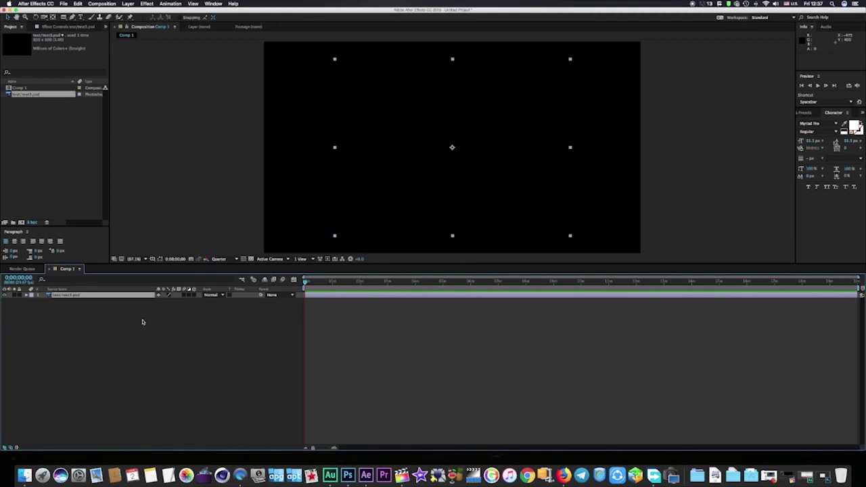
{"action": "right_click", "coordinate": [74, 298]}
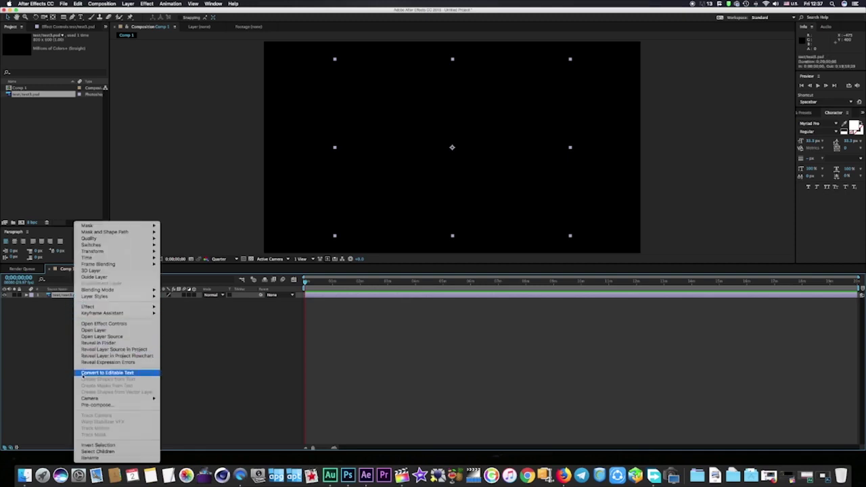
{"action": "left_click", "coordinate": [124, 373]}
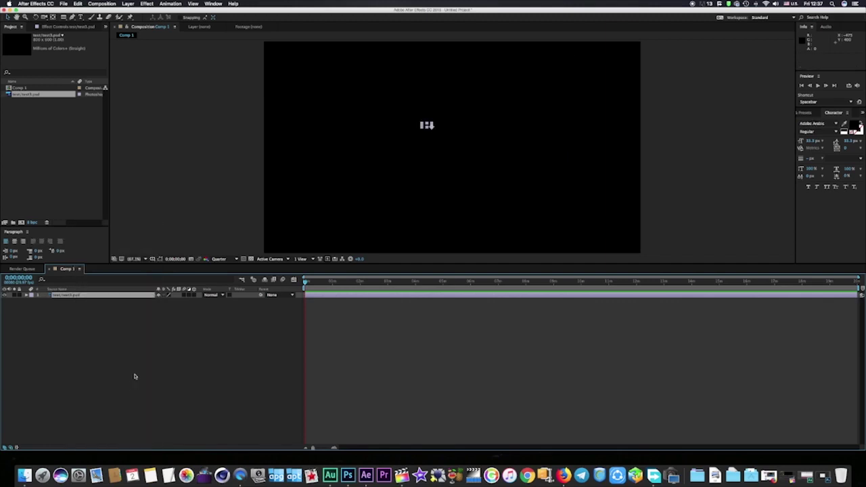
Step: Scale up the small text in the composition until it spans roughly a quarter of the frame width
{"action": "left_click", "coordinate": [423, 123]}
{"action": "left_click_drag", "start_coordinate": [406, 115], "coordinate": [326, 86]}
{"action": "left_click", "coordinate": [385, 108]}
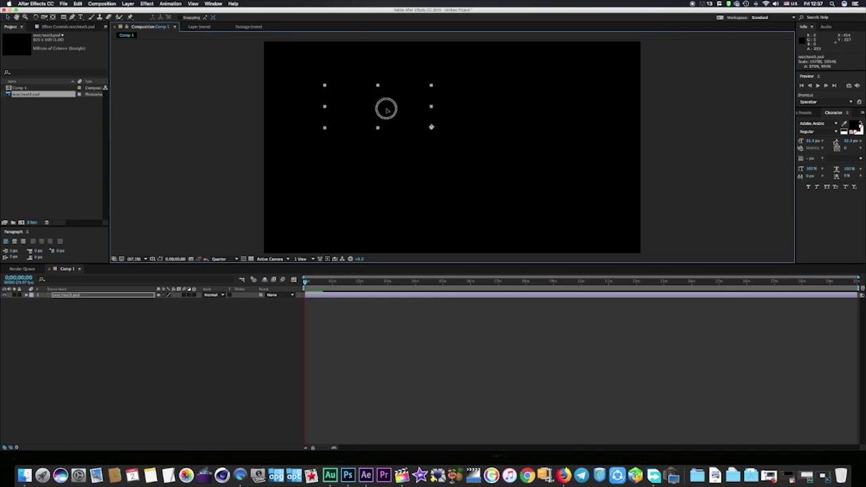
Step: Change the text's fill color to white and move it right and down, near the middle of the frame
{"action": "double_click", "coordinate": [86, 298]}
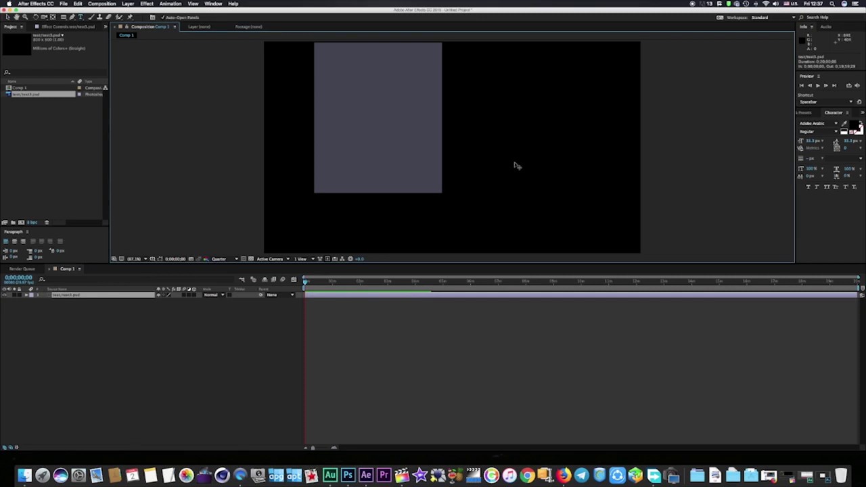
{"action": "left_click", "coordinate": [853, 127]}
{"action": "left_click_drag", "start_coordinate": [212, 216], "coordinate": [184, 185]}
{"action": "left_click", "coordinate": [332, 188]}
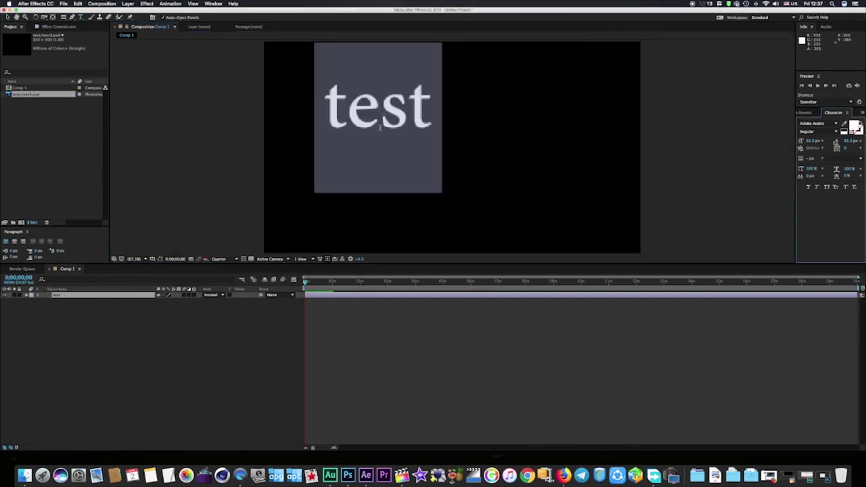
{"action": "left_click", "coordinate": [8, 16]}
{"action": "left_click_drag", "start_coordinate": [396, 116], "coordinate": [519, 154]}
Step: Replace the word "test" with a Persian first name, using the Persian - Standard keyboard layout
{"action": "double_click", "coordinate": [519, 155]}
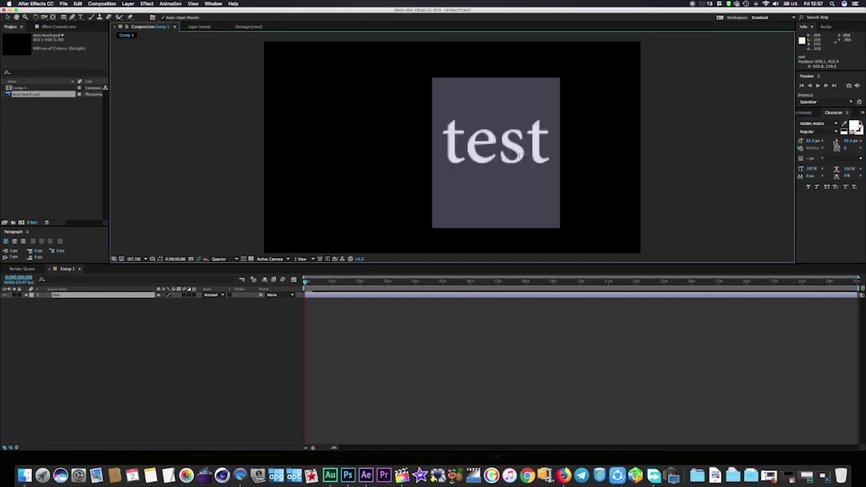
{"action": "left_click", "coordinate": [790, 4]}
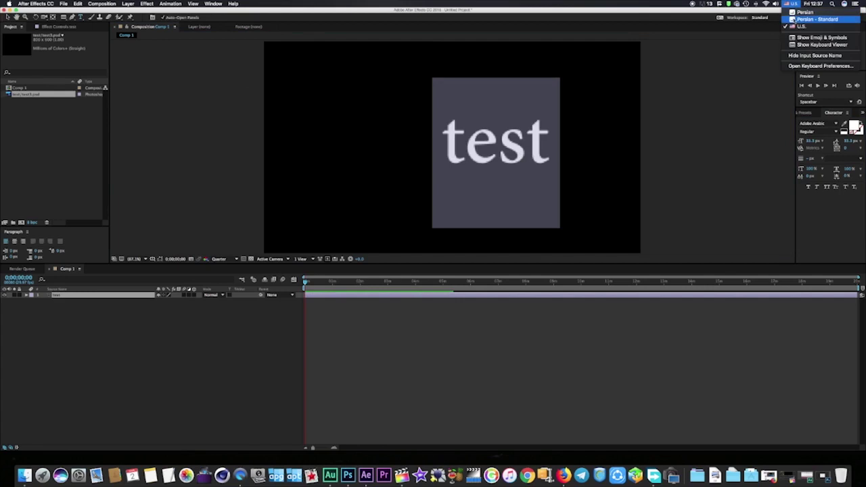
{"action": "left_click", "coordinate": [805, 12]}
{"action": "key", "text": "BackSpace"}
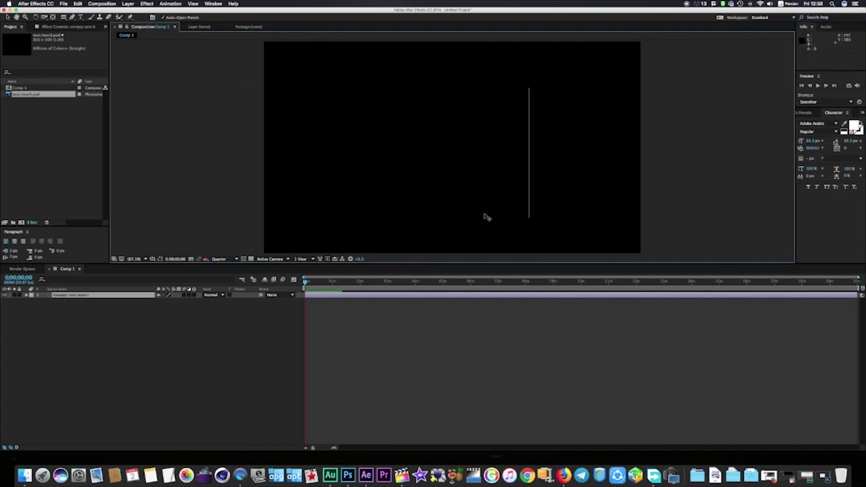
{"action": "key", "text": "ctrl+space"}
{"action": "key", "text": "ctrl+space"}
{"action": "key", "text": "ctrl+space"}
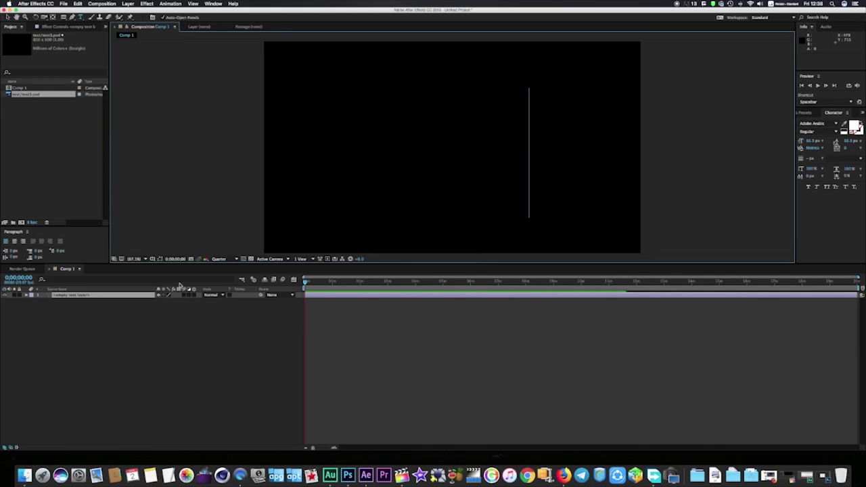
{"action": "type", "text": "احمد"}
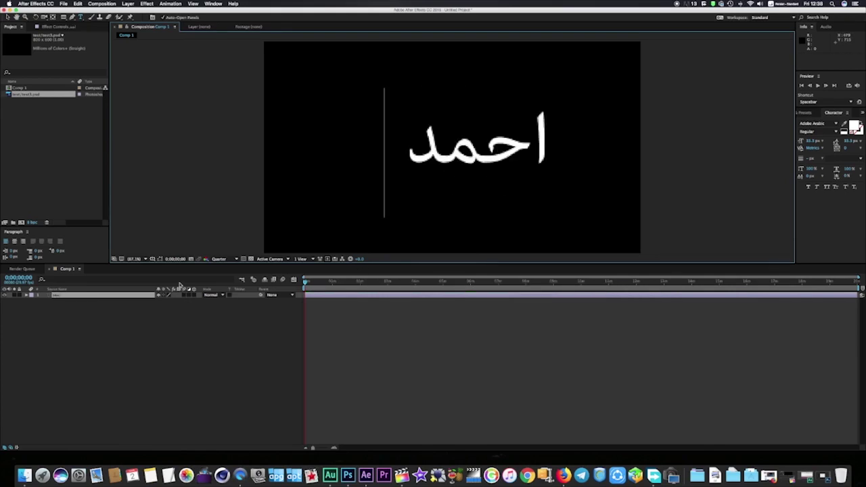
{"action": "type", "text": " رضا"}
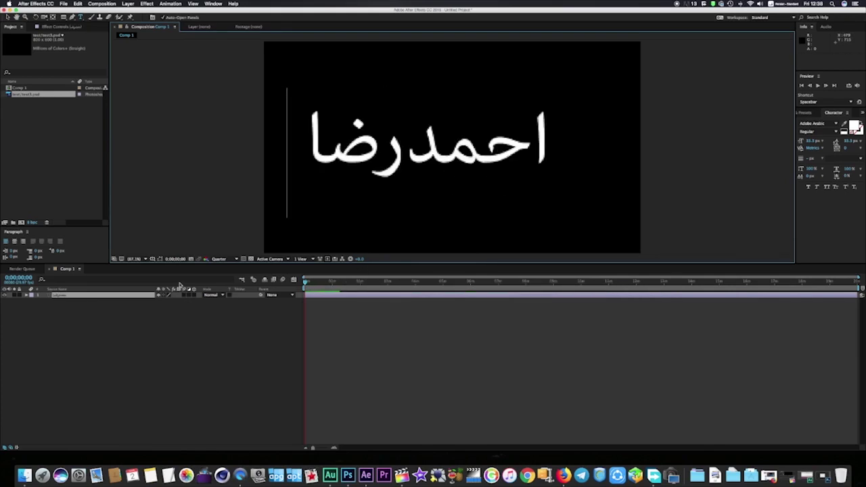
Step: Select the whole Persian name in the text layer and set its font to B Aseman
{"action": "key", "text": "super+a"}
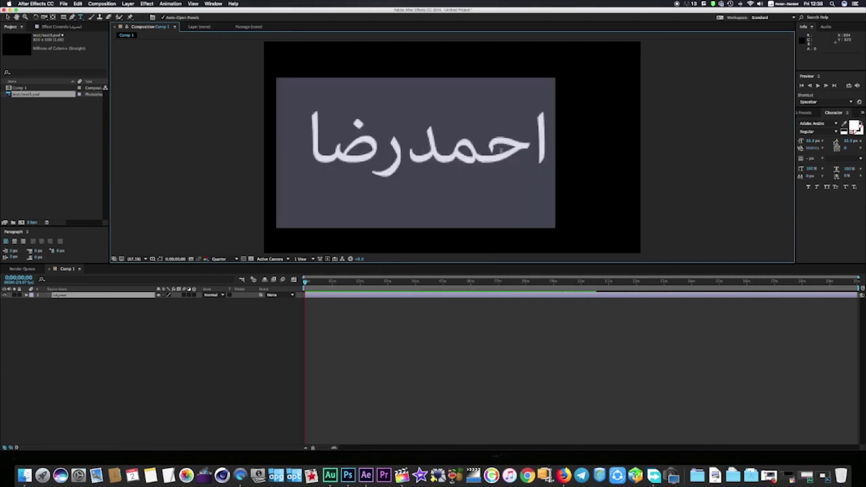
{"action": "left_click", "coordinate": [819, 123]}
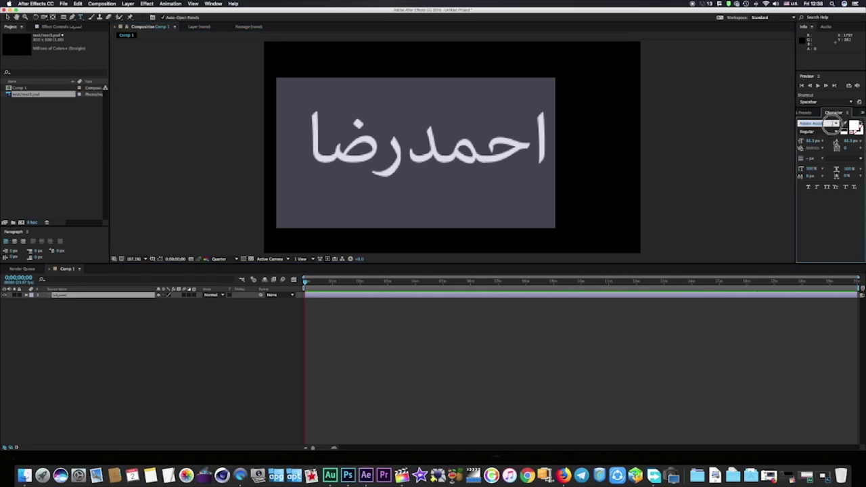
{"action": "type", "text": "B Aseman"}
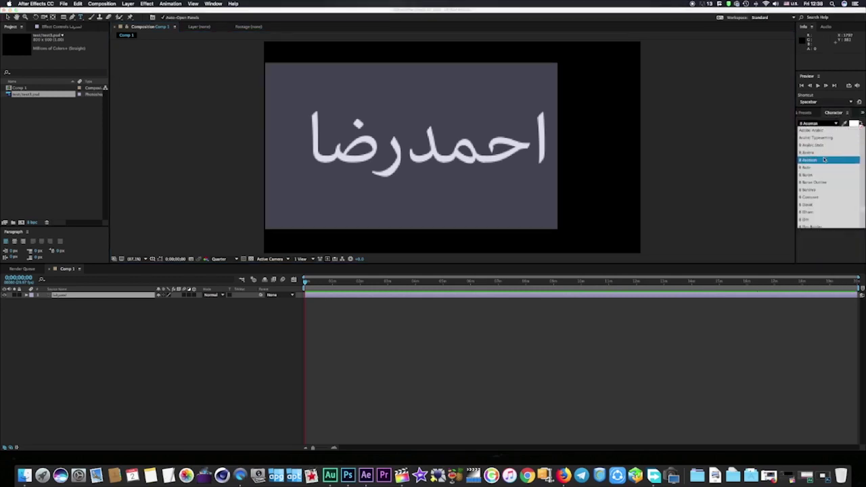
{"action": "key", "text": "Return"}
Step: Try the B-series fonts following B Aseman one after another on the selected Persian name, stopping at a rounded font with uniform strokes
{"action": "key", "text": "Down"}
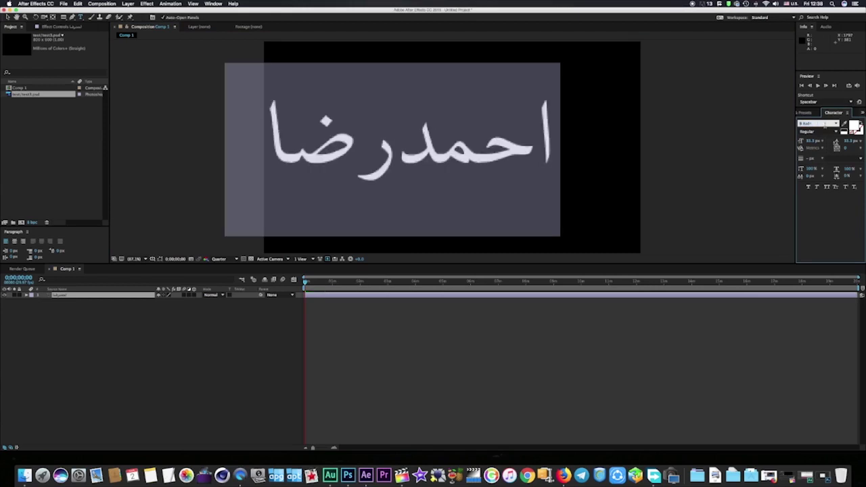
{"action": "key", "text": "Down"}
{"action": "key", "text": "Down"}
{"action": "key", "text": "Down"}
{"action": "key", "text": "Down"}
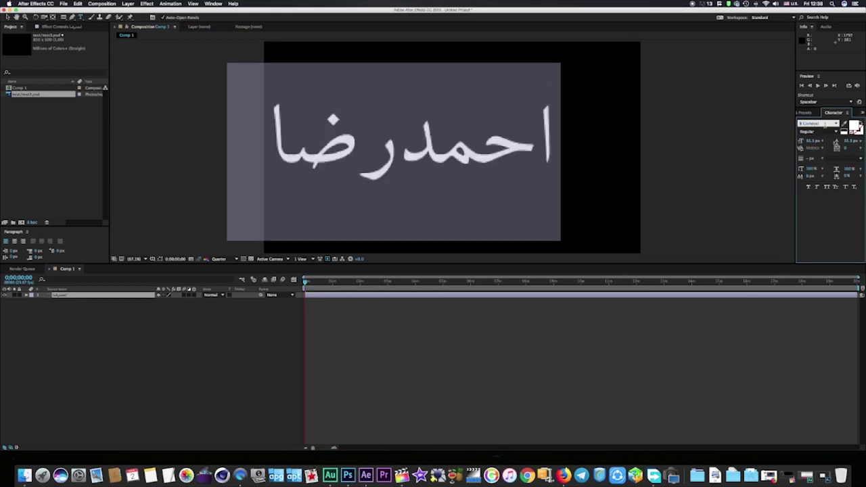
{"action": "key", "text": "Down"}
{"action": "key", "text": "Down"}
{"action": "key", "text": "Down"}
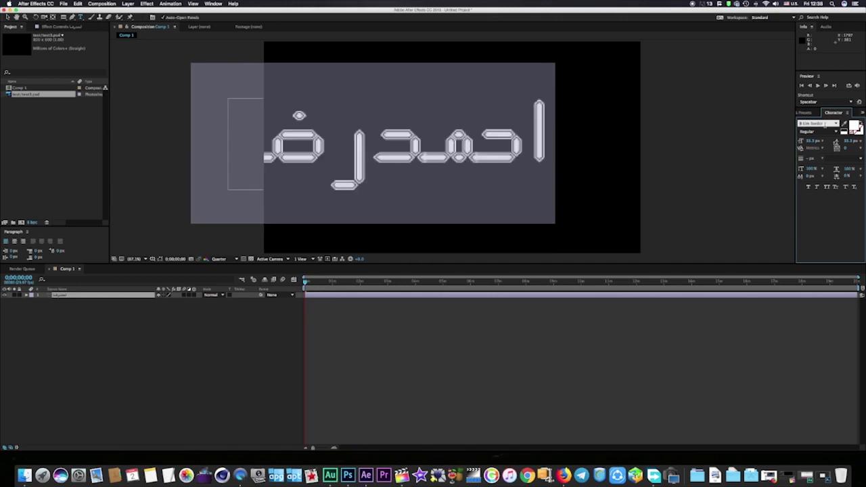
{"action": "key", "text": "Down"}
{"action": "key", "text": "Down"}
{"action": "key", "text": "Down"}
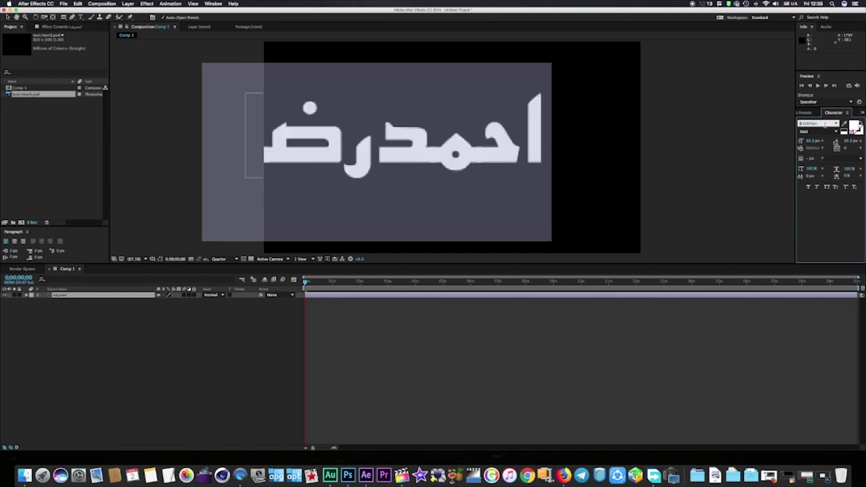
{"action": "key", "text": "Down"}
{"action": "key", "text": "Down"}
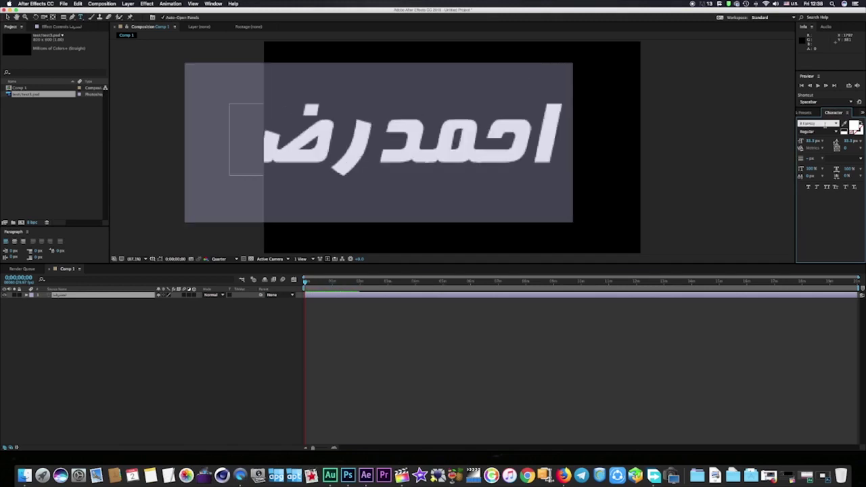
{"action": "key", "text": "Down"}
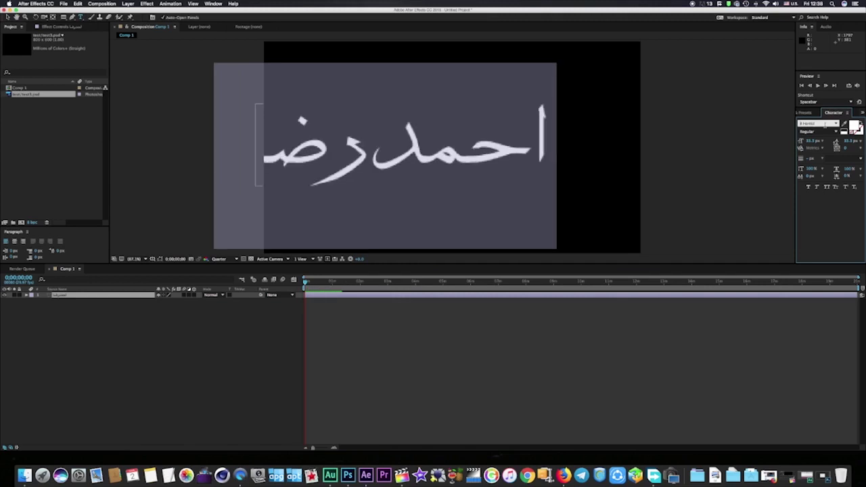
{"action": "key", "text": "Down"}
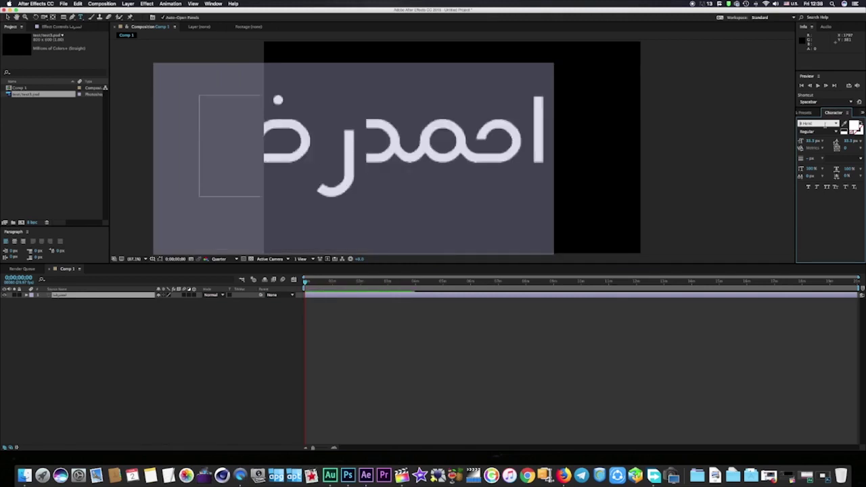